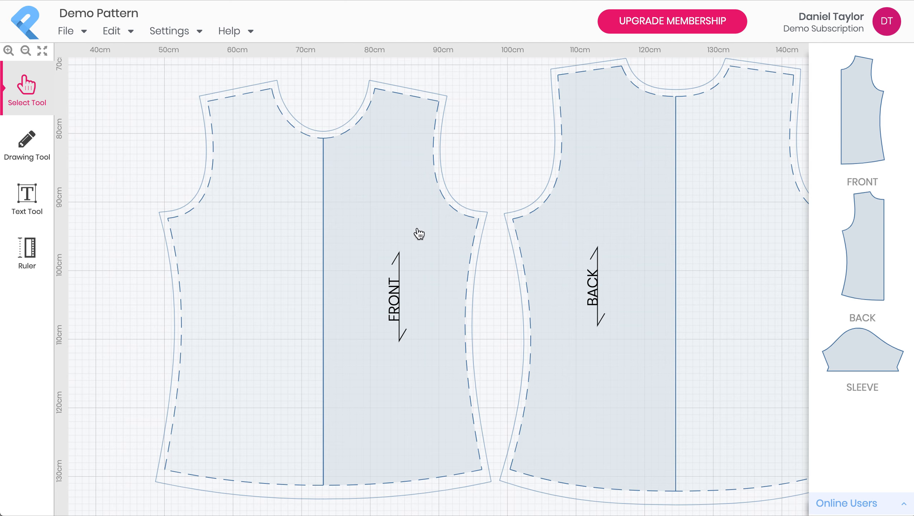
# - Reposition the marker on the front piece's FRONT_ARM segment by changing its distance from the previous knot
pyautogui.click(418, 230)
pyautogui.click(520, 143)
pyautogui.click(440, 191)
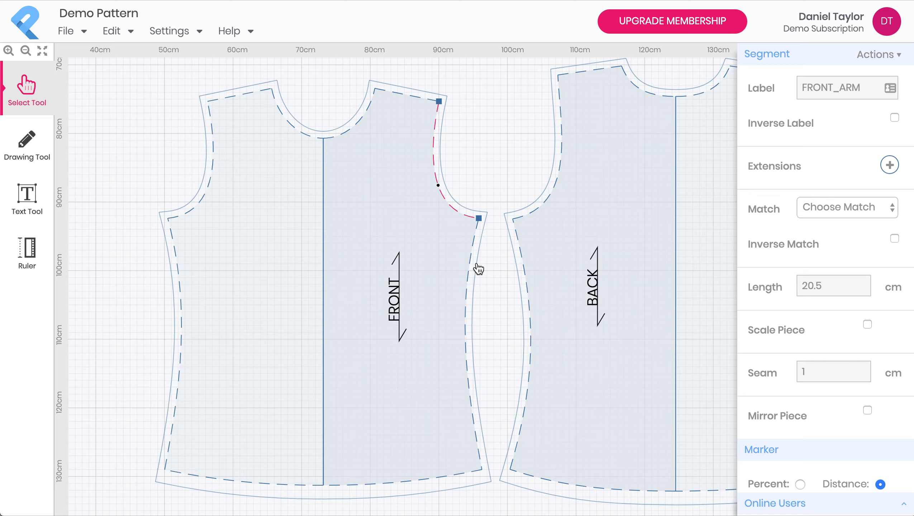
pyautogui.click(466, 301)
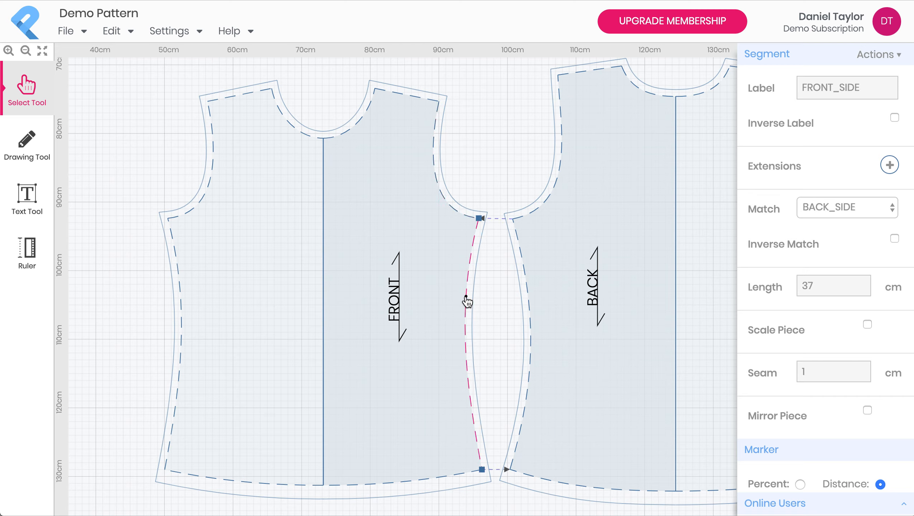
pyautogui.click(442, 196)
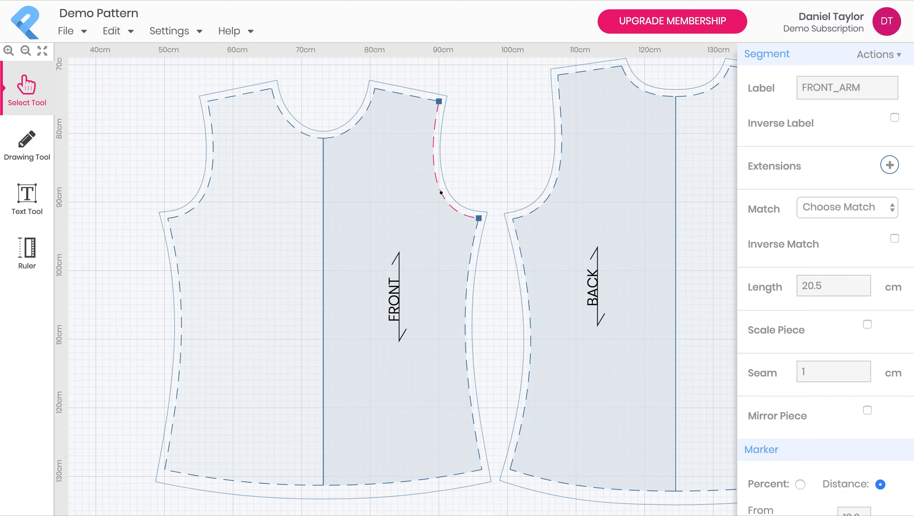
pyautogui.scroll(-3, 457, 258)
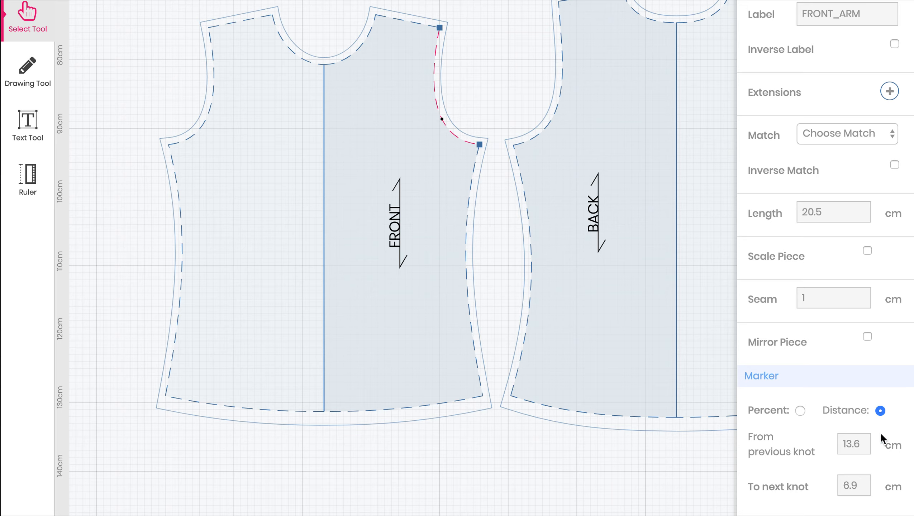
pyautogui.moveTo(861, 441); pyautogui.dragTo(759, 430)
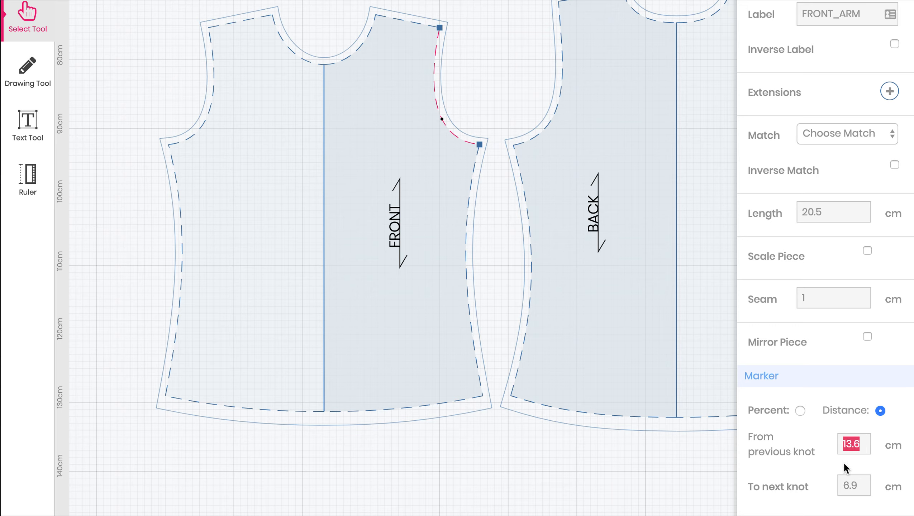
pyautogui.moveTo(847, 445); pyautogui.dragTo(880, 448)
pyautogui.write('2')
pyautogui.moveTo(848, 443); pyautogui.dragTo(870, 447)
pyautogui.write('4')
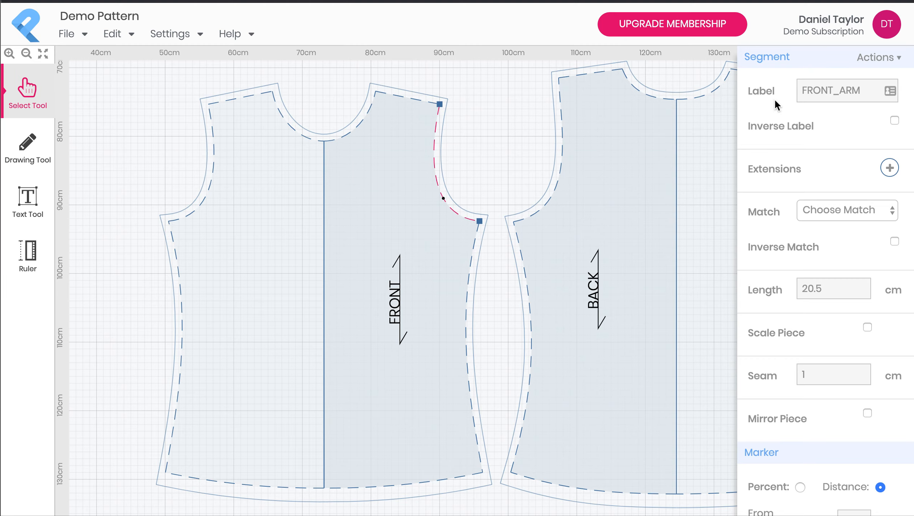
# - Add a dart 2 cm wide and 8 cm deep at the marker on the front armhole
pyautogui.click(890, 59)
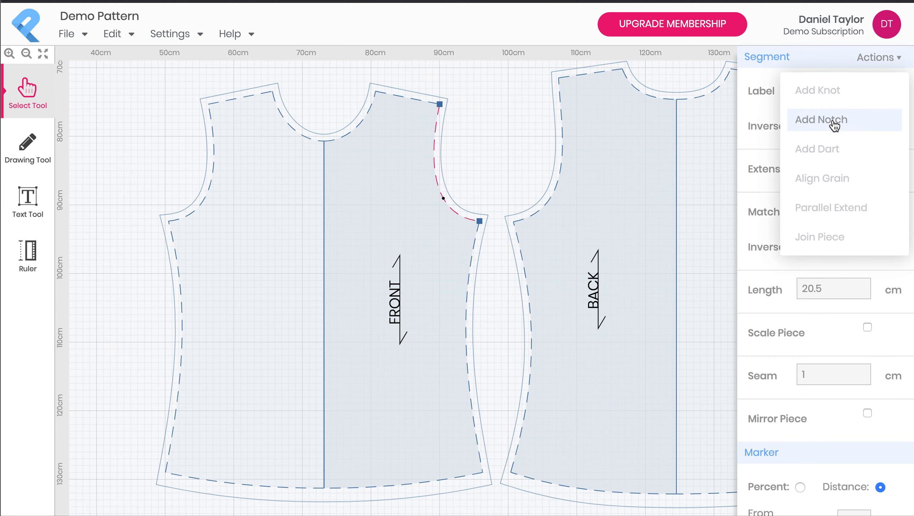
pyautogui.click(830, 150)
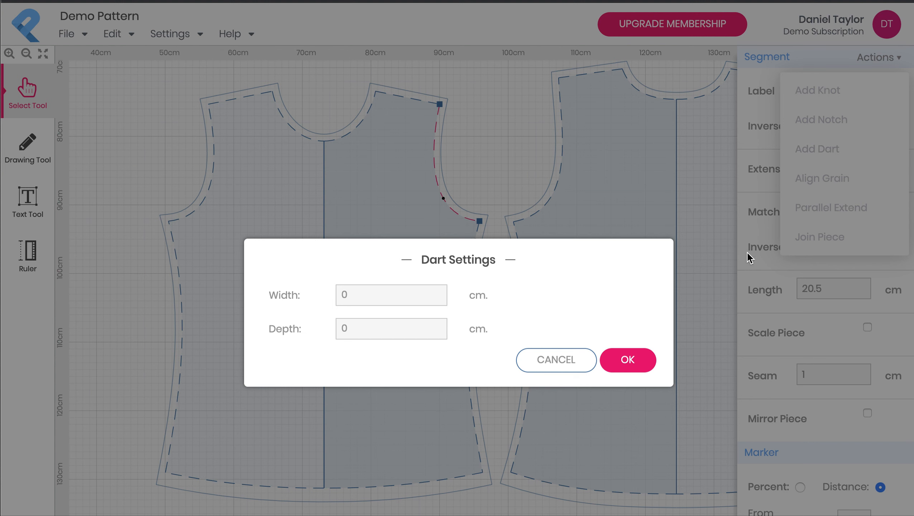
pyautogui.click(392, 286)
pyautogui.write('2')
pyautogui.click(361, 329)
pyautogui.write('8')
pyautogui.click(628, 361)
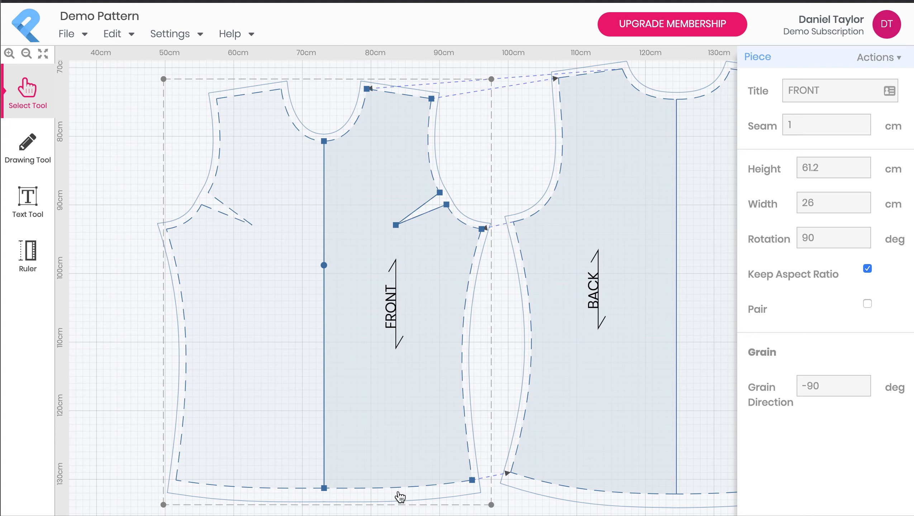
# - Add a dart 3 cm wide and about 20 cm deep near the middle of the front hem segment FRONT_HIP
pyautogui.click(428, 123)
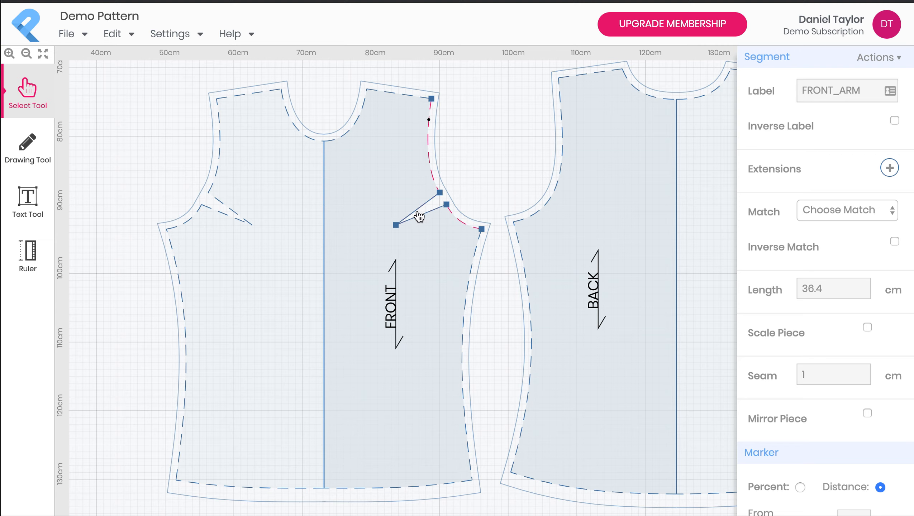
pyautogui.click(398, 490)
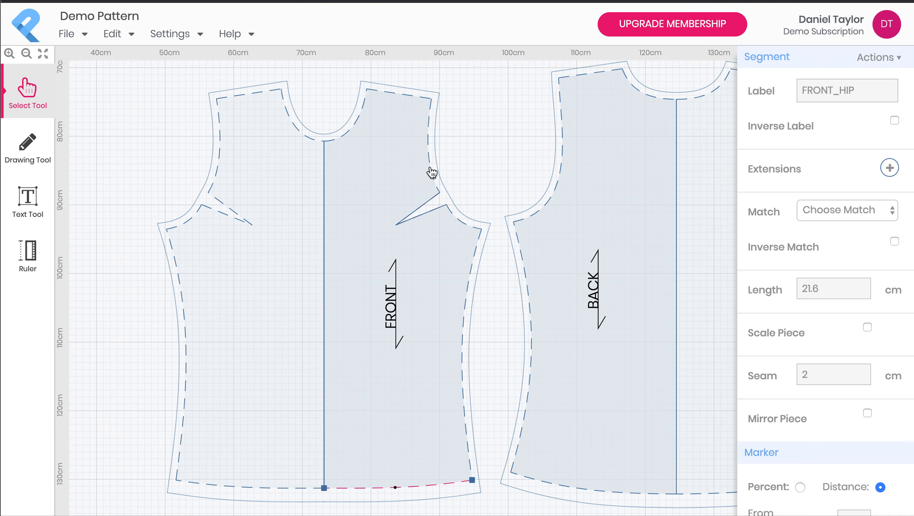
pyautogui.click(398, 115)
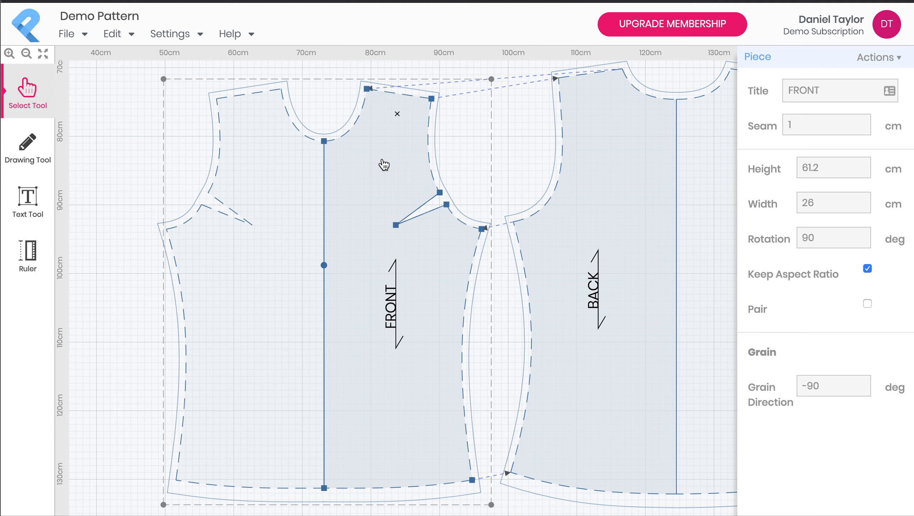
pyautogui.click(400, 489)
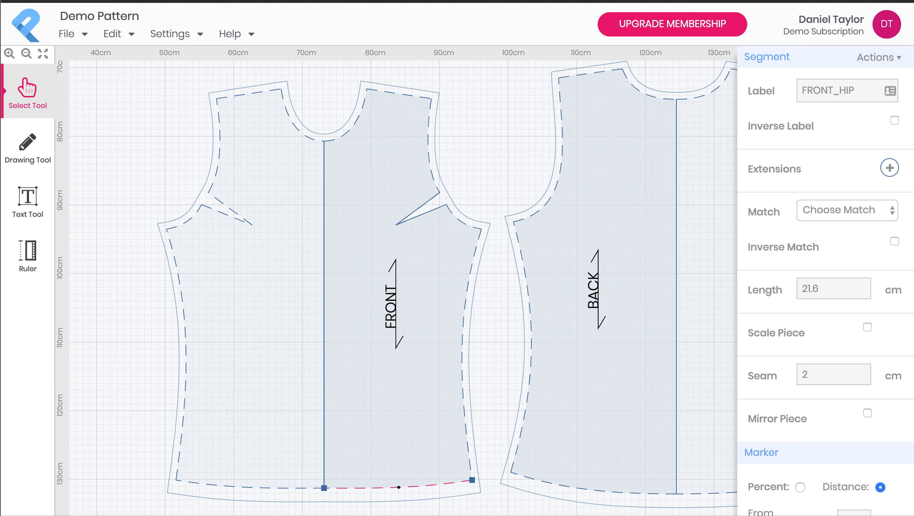
pyautogui.click(895, 58)
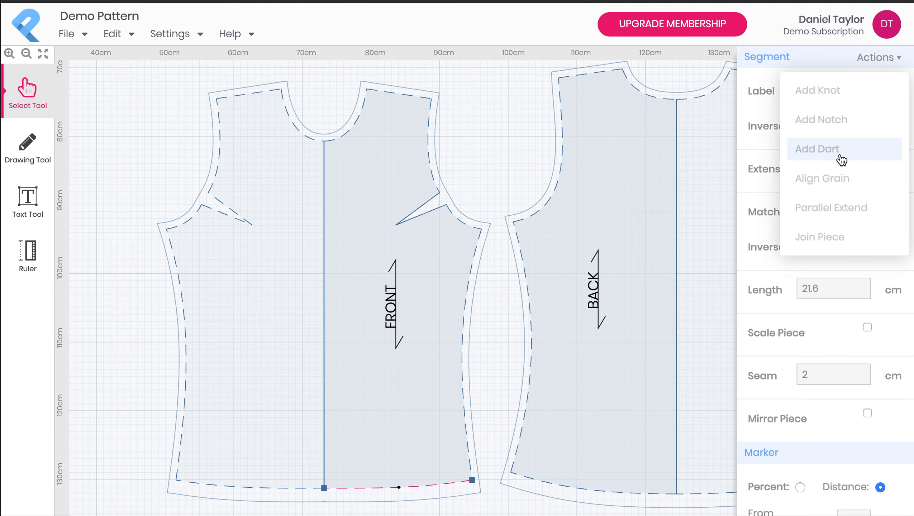
pyautogui.click(807, 149)
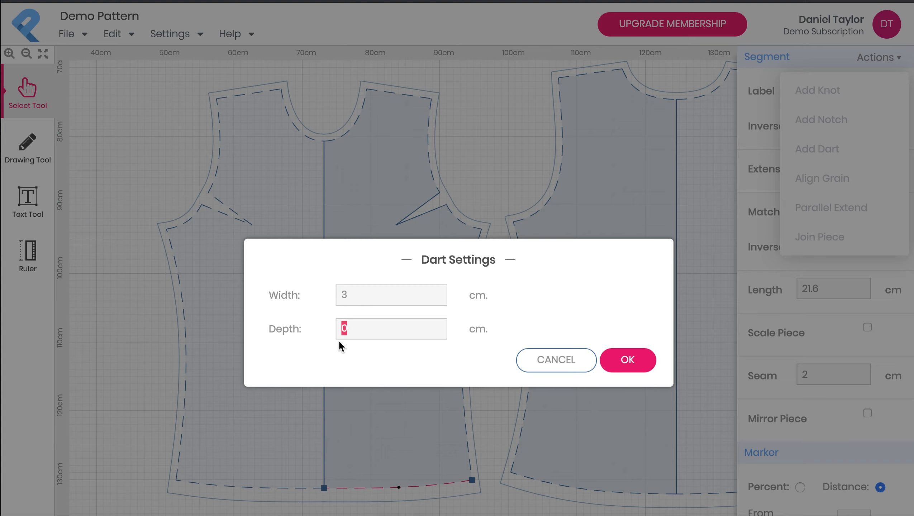
pyautogui.write('0')
pyautogui.click(628, 360)
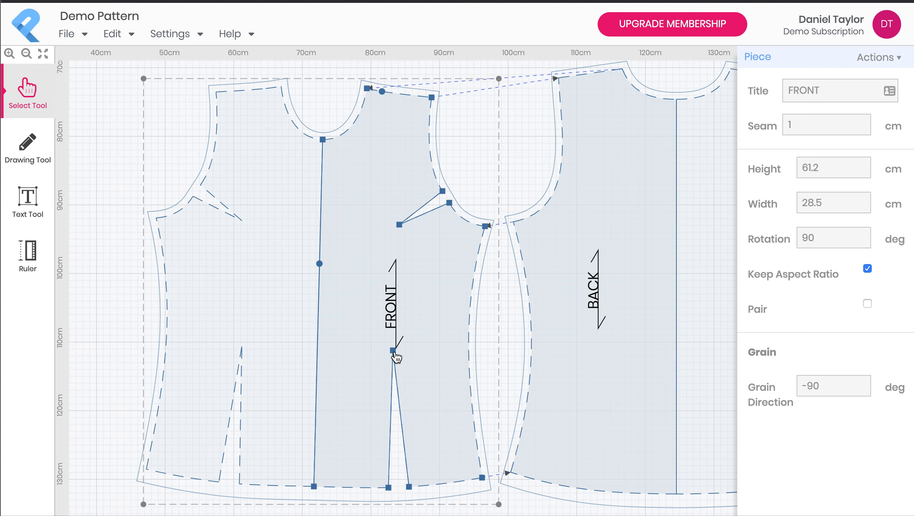
# - Move the hem dart's tip up for a depth of about 32.8 cm and set the dart's width to 5 cm
pyautogui.moveTo(393, 355); pyautogui.dragTo(387, 263)
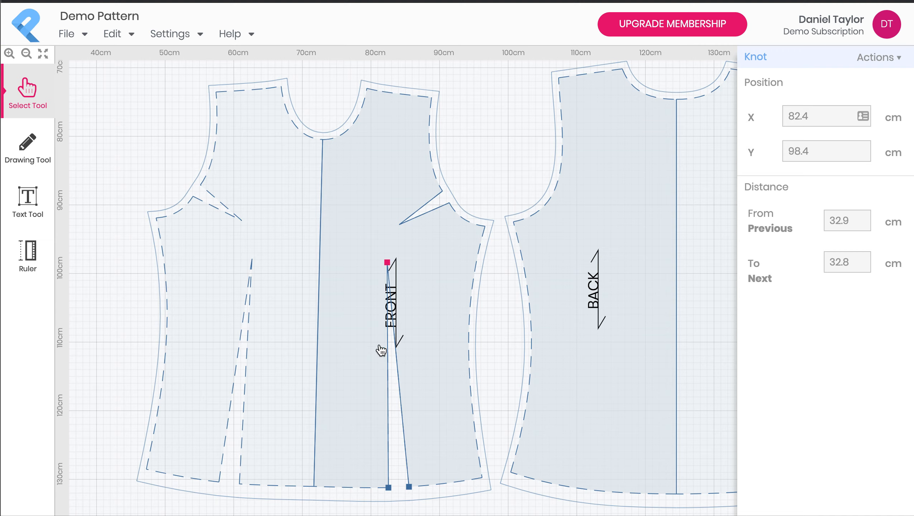
pyautogui.click(409, 466)
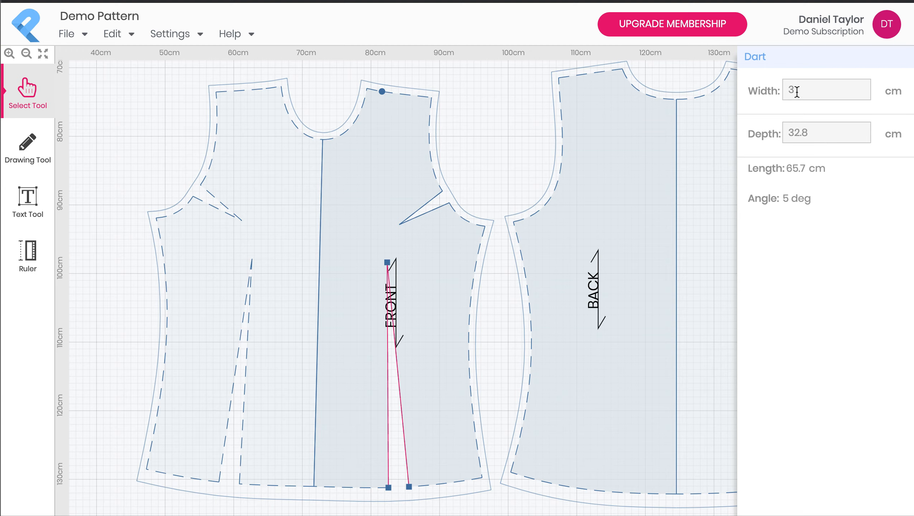
pyautogui.moveTo(796, 91); pyautogui.dragTo(754, 92)
pyautogui.write('5')
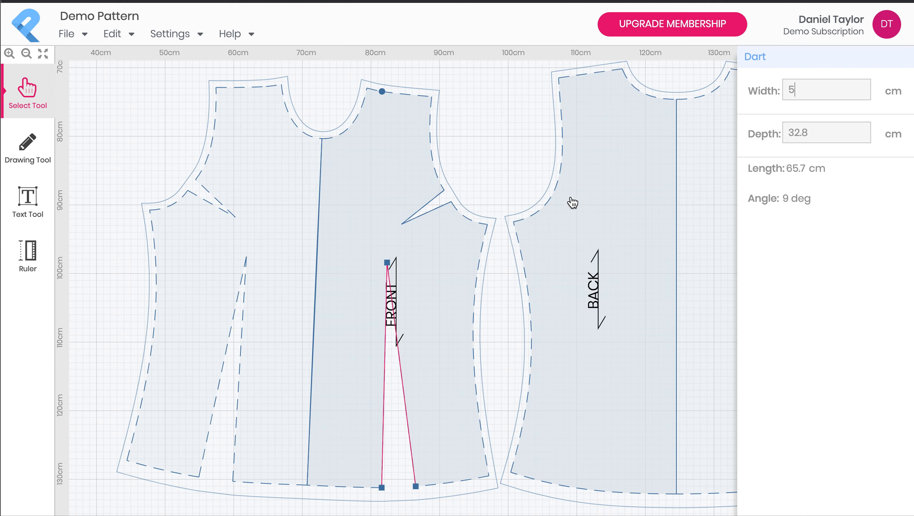
# - Set the hem dart's width to 3 cm and select the front piece
pyautogui.doubleClick(799, 91)
pyautogui.write('3')
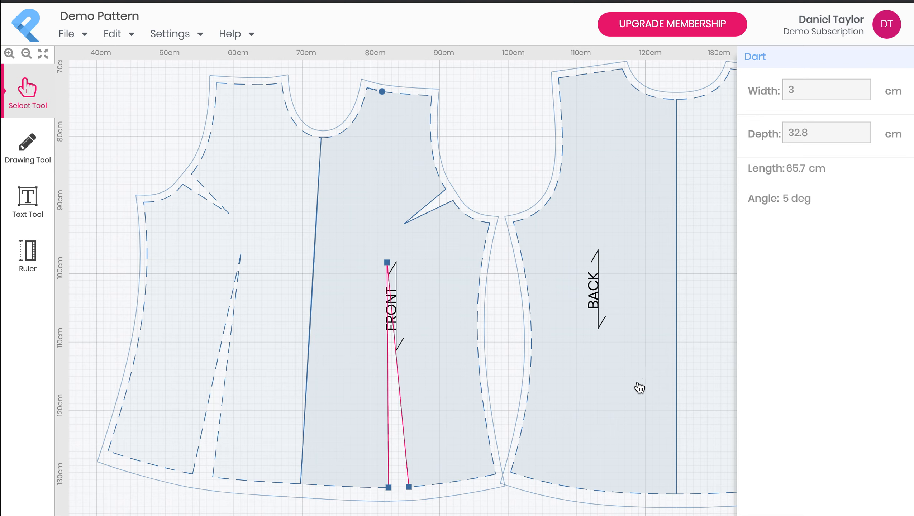
pyautogui.click(436, 344)
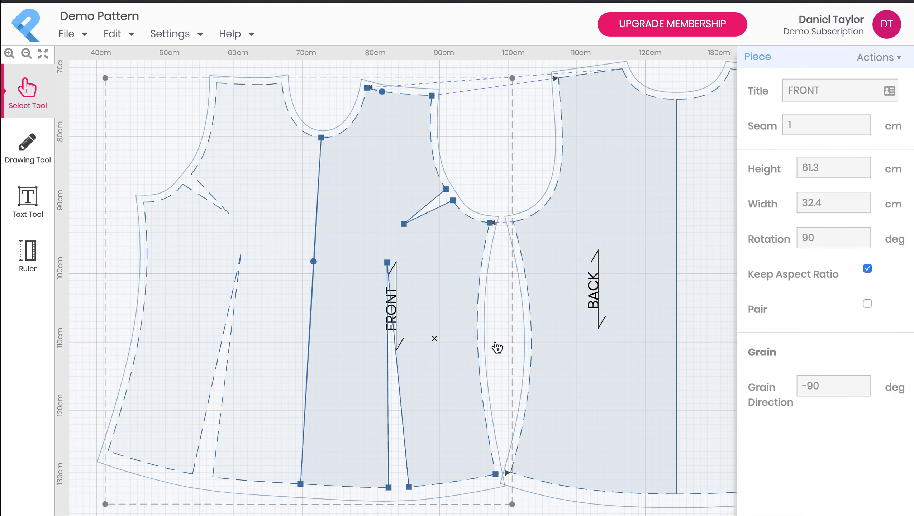
# - Move the armhole dart's tip to about X 83.6 cm, Y 90.4 cm
pyautogui.click(444, 210)
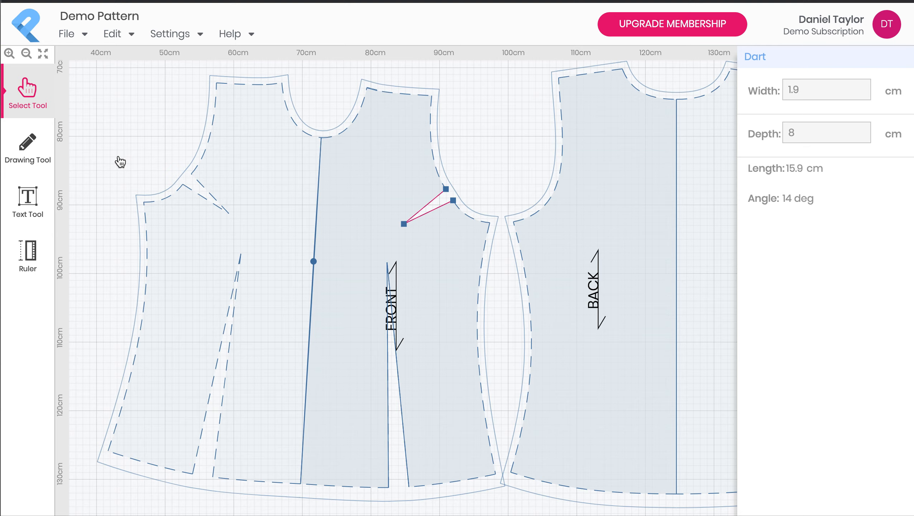
pyautogui.click(43, 53)
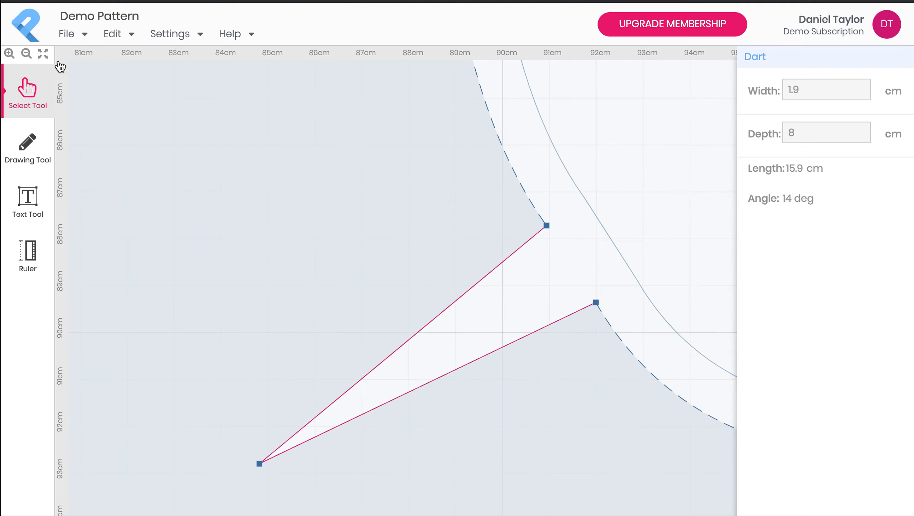
pyautogui.click(650, 223)
pyautogui.click(483, 284)
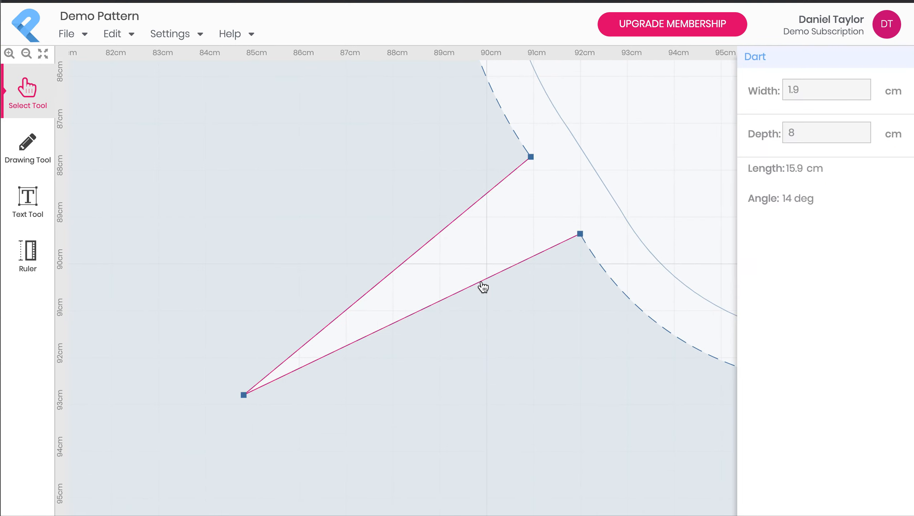
pyautogui.moveTo(245, 396); pyautogui.dragTo(141, 288)
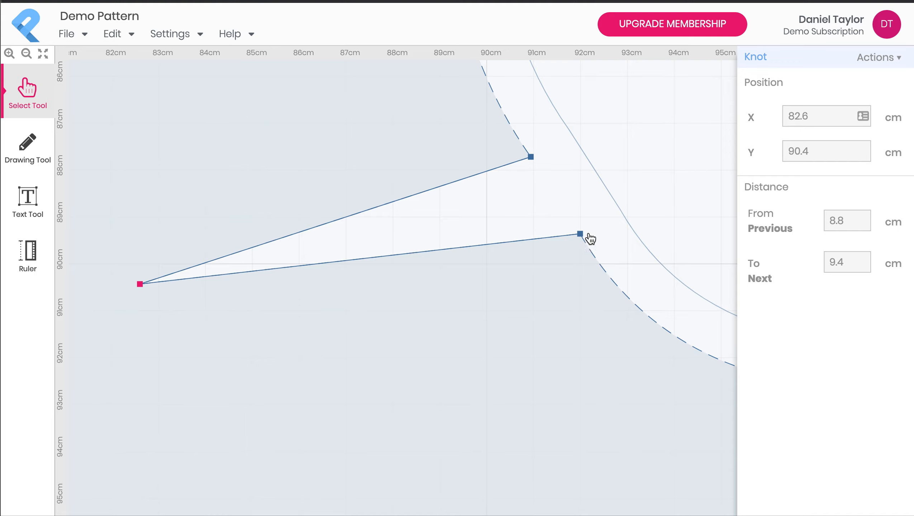
pyautogui.moveTo(141, 285); pyautogui.dragTo(186, 282)
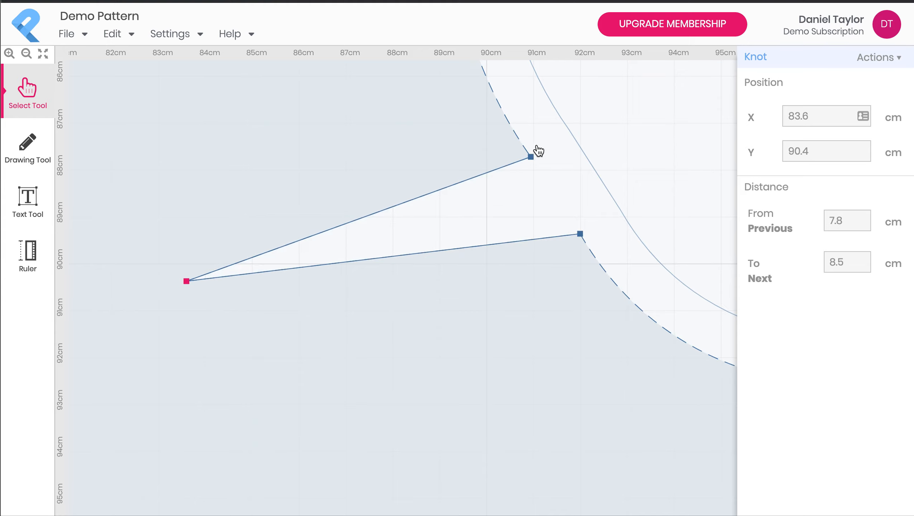
# - Move the knot at the armhole dart's upper opening to about X 91.5 cm, Y 87.6 cm
pyautogui.moveTo(533, 160); pyautogui.dragTo(558, 149)
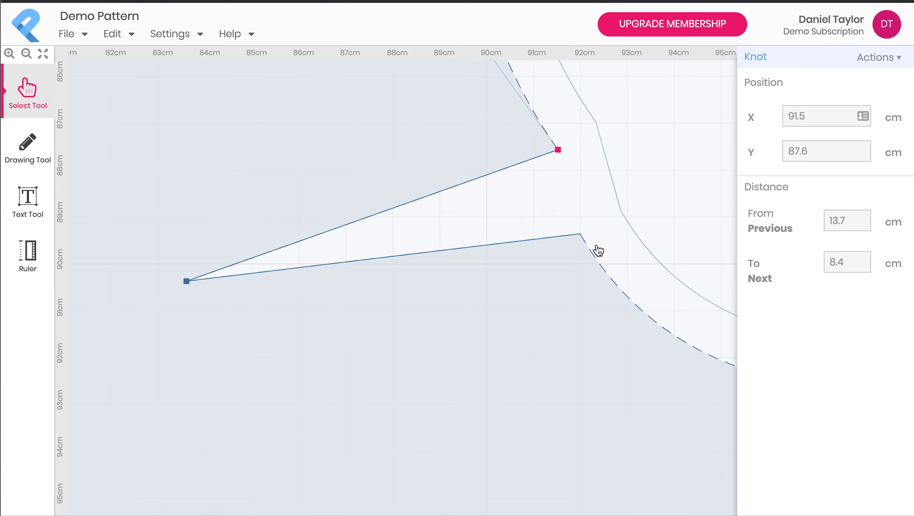
pyautogui.click(550, 240)
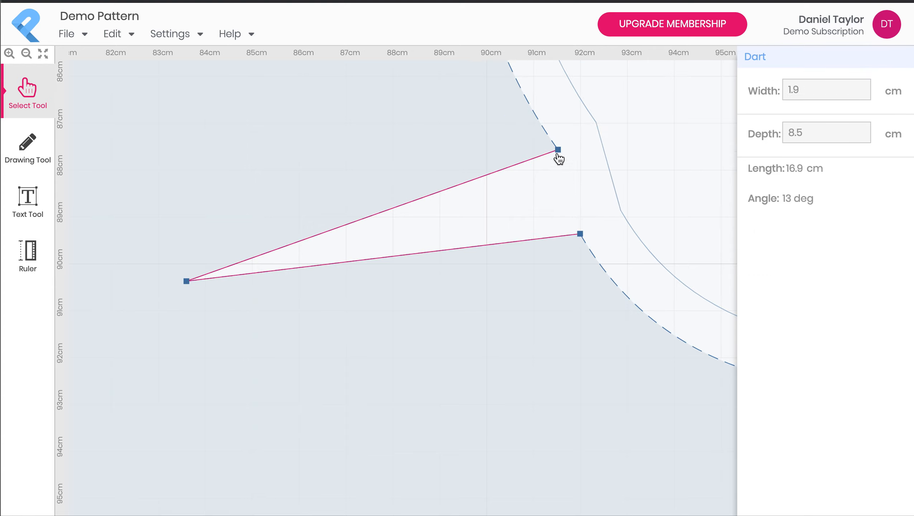
pyautogui.click(27, 55)
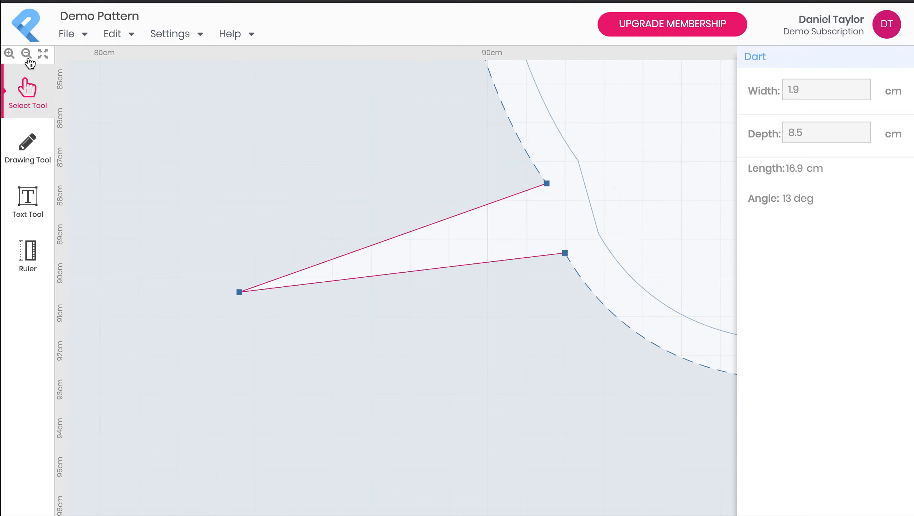
pyautogui.click(659, 225)
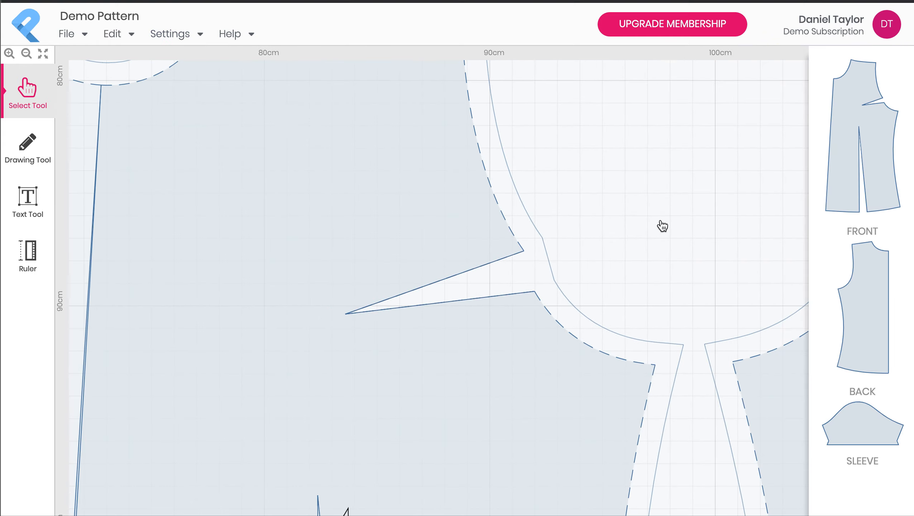
pyautogui.moveTo(654, 288); pyautogui.dragTo(653, 235)
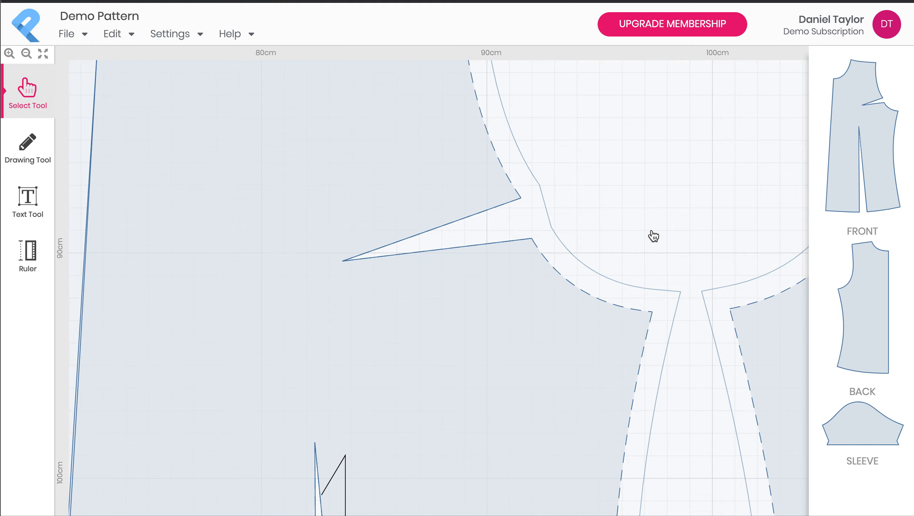